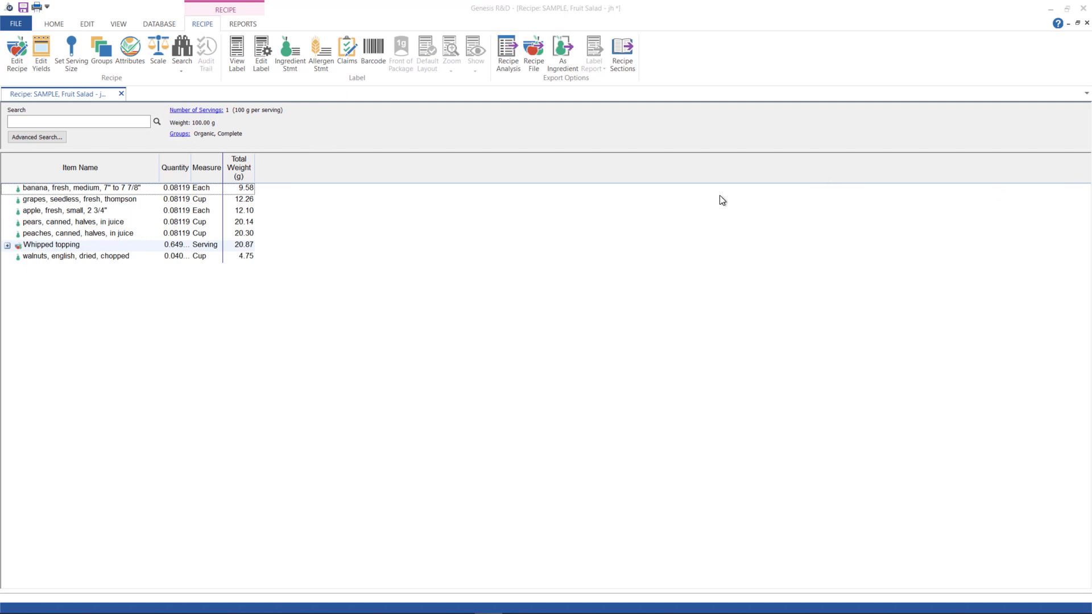
# - Open the fruit salad recipe's nutrient content claims using the existing serving size as the reference amount, and browse the claims list
pyautogui.click(350, 59)
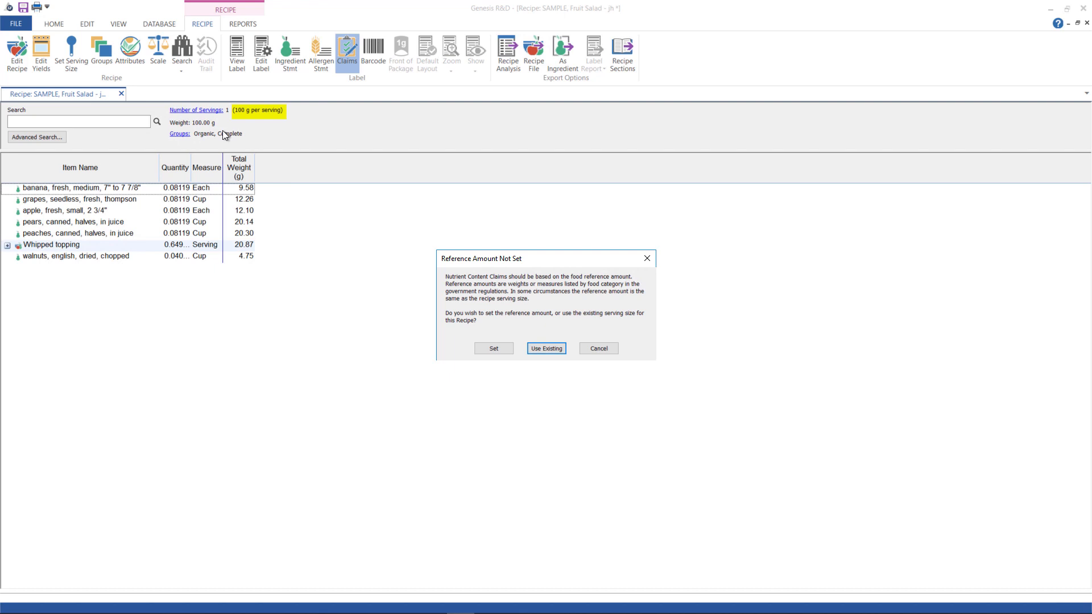
pyautogui.click(547, 348)
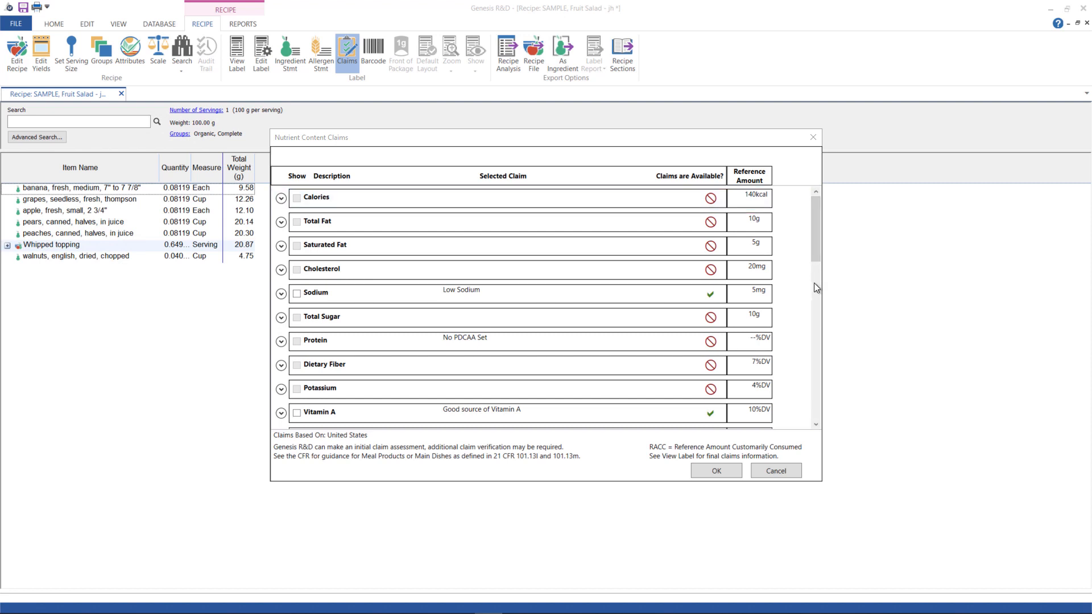
pyautogui.scroll(-5, 814, 282)
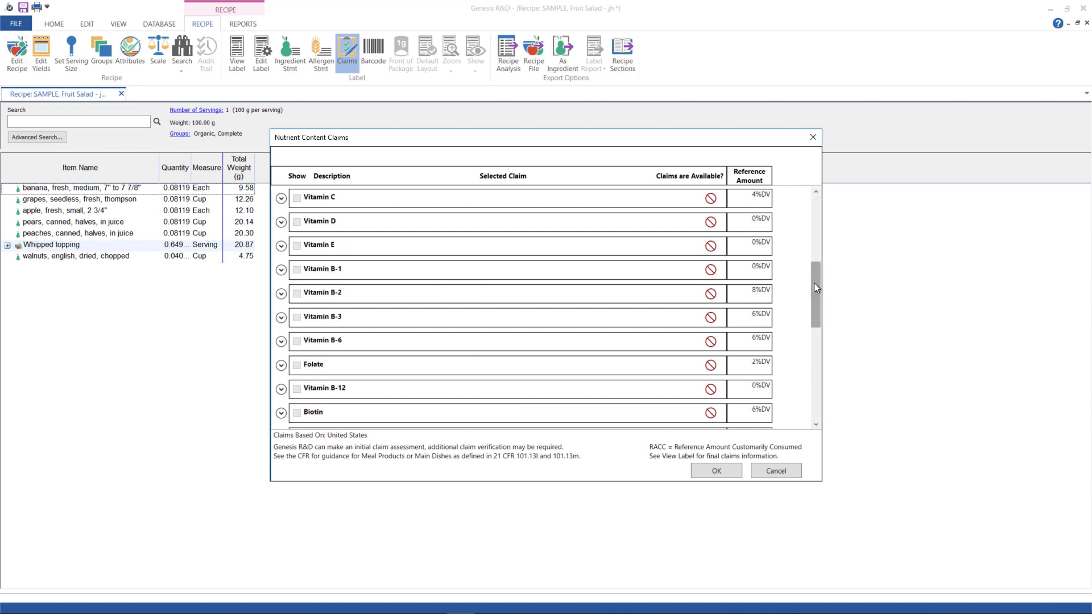
pyautogui.scroll(-1, 818, 327)
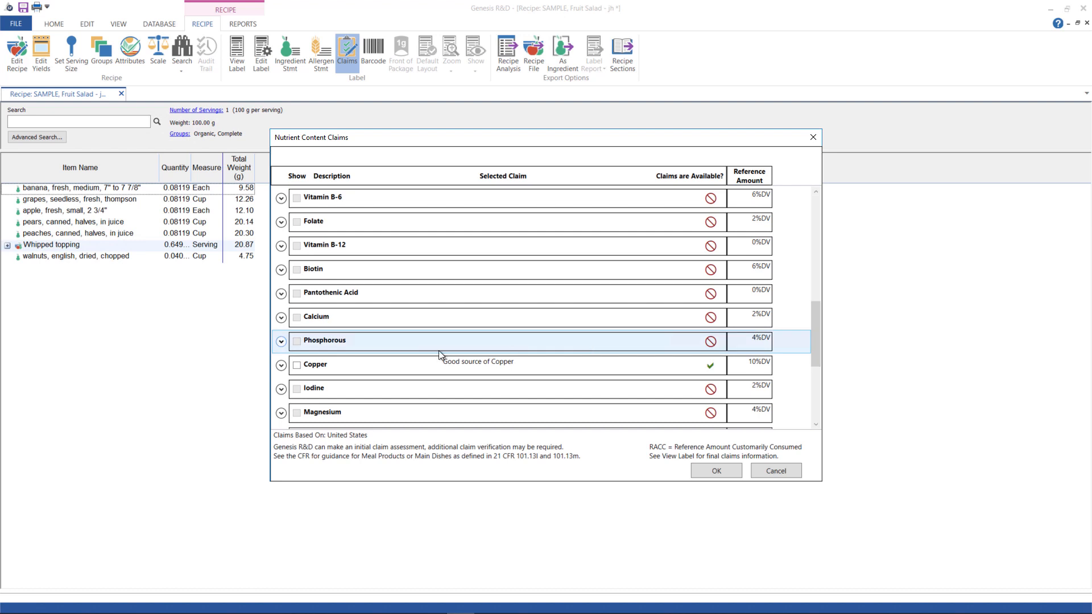
# - Review the qualifying conditions of the Good Source of Copper claim and select the Copper claim to show
pyautogui.click(281, 366)
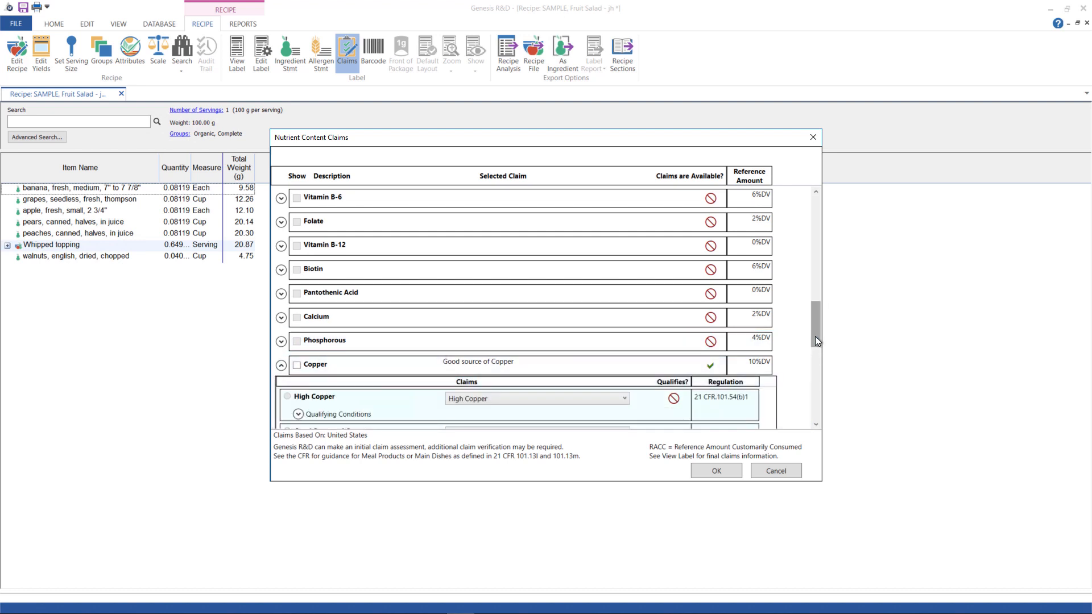
pyautogui.moveTo(818, 350); pyautogui.dragTo(815, 380)
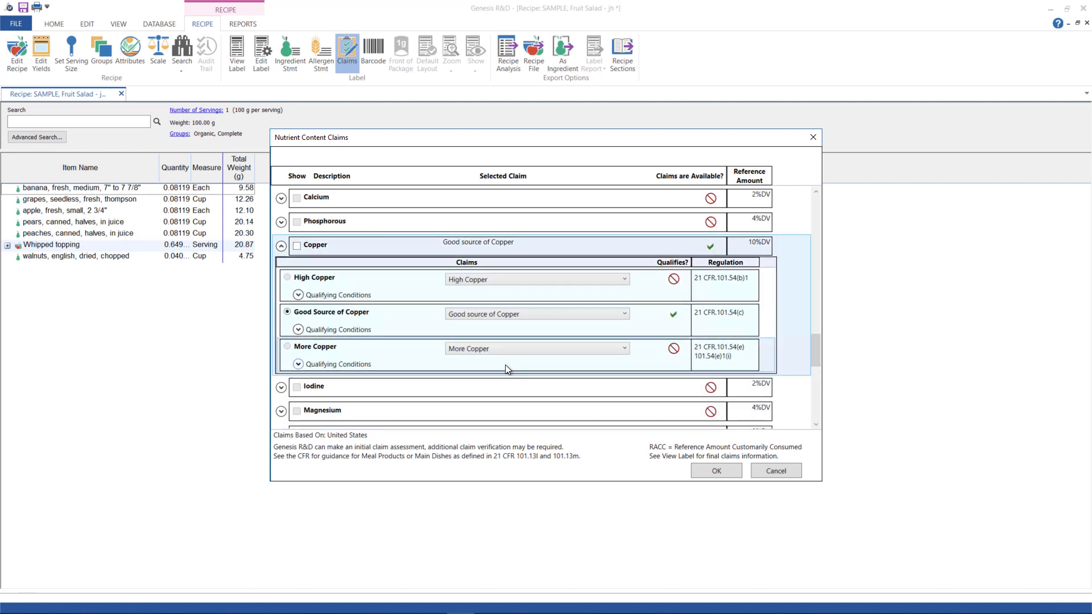
pyautogui.click(298, 329)
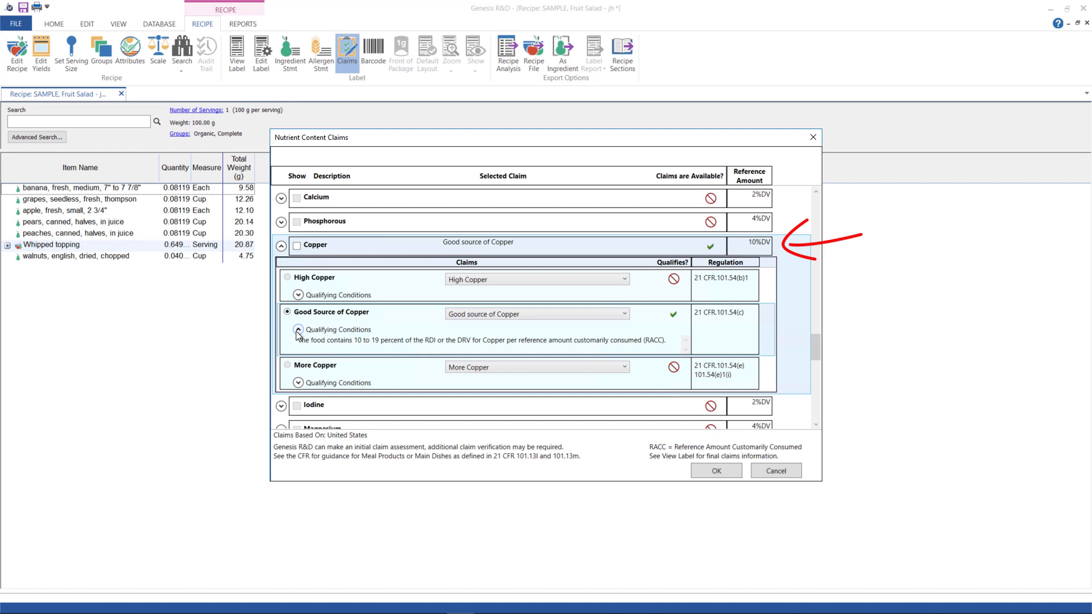
pyautogui.click(297, 246)
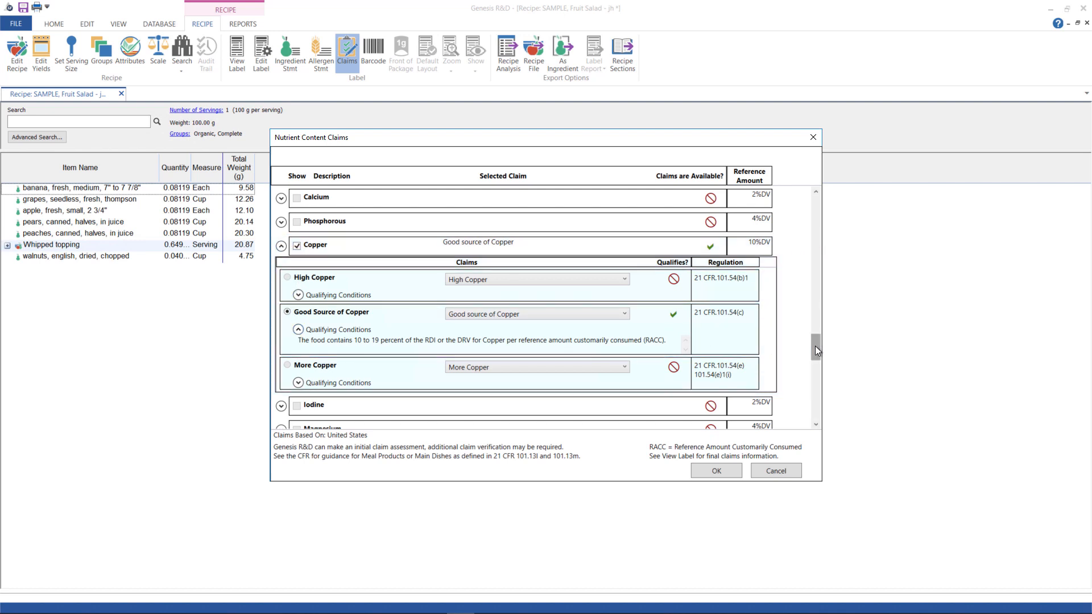
# - Select the Vitamin A and Sodium claims to show as well, and accept the nutrient content claims
pyautogui.moveTo(815, 321); pyautogui.dragTo(815, 194)
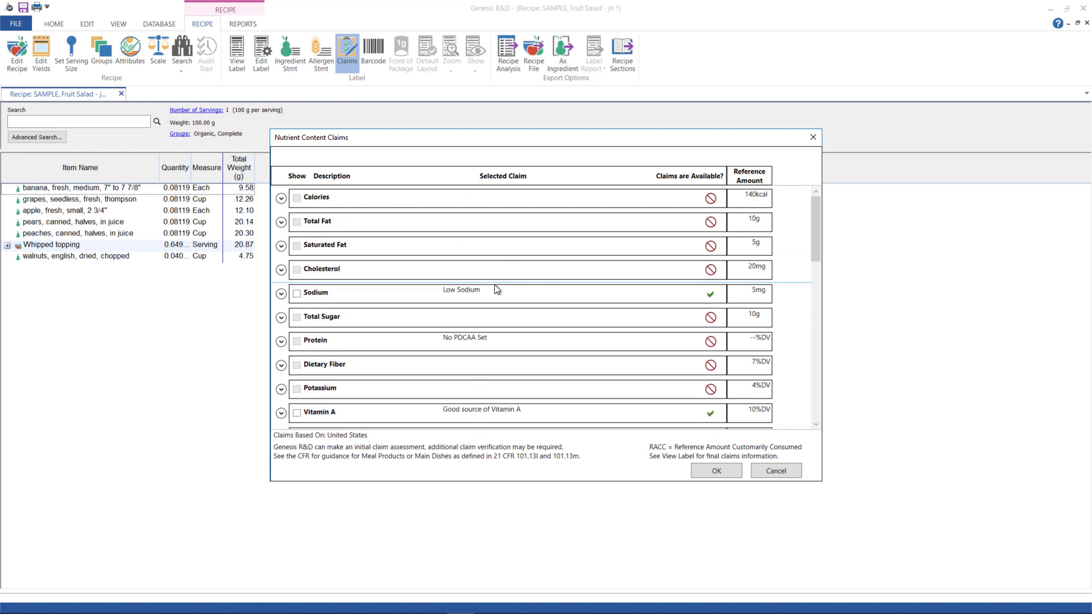
pyautogui.click(297, 412)
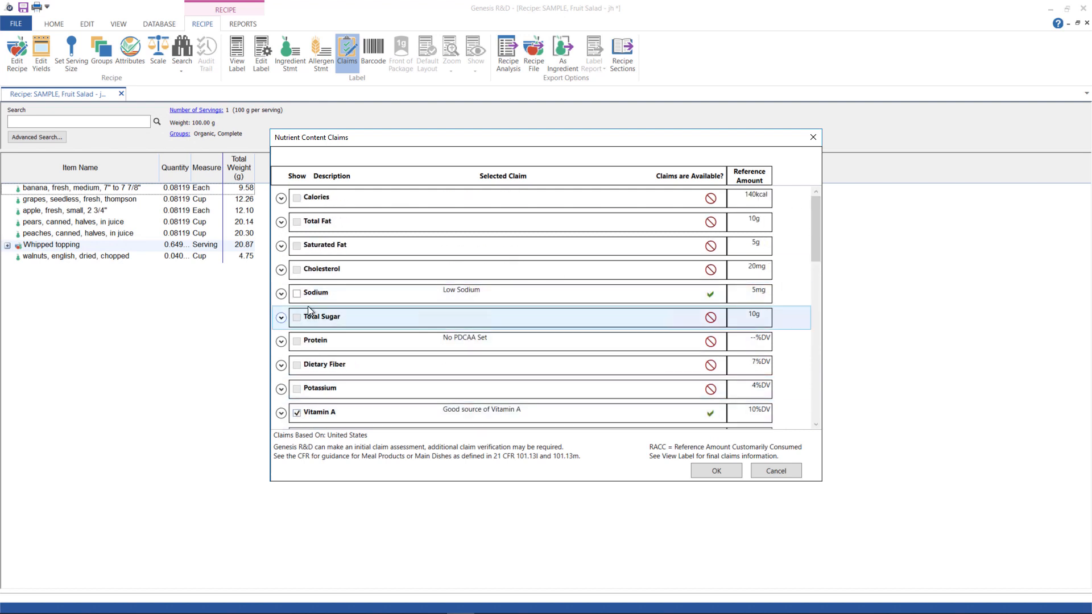
pyautogui.click(296, 293)
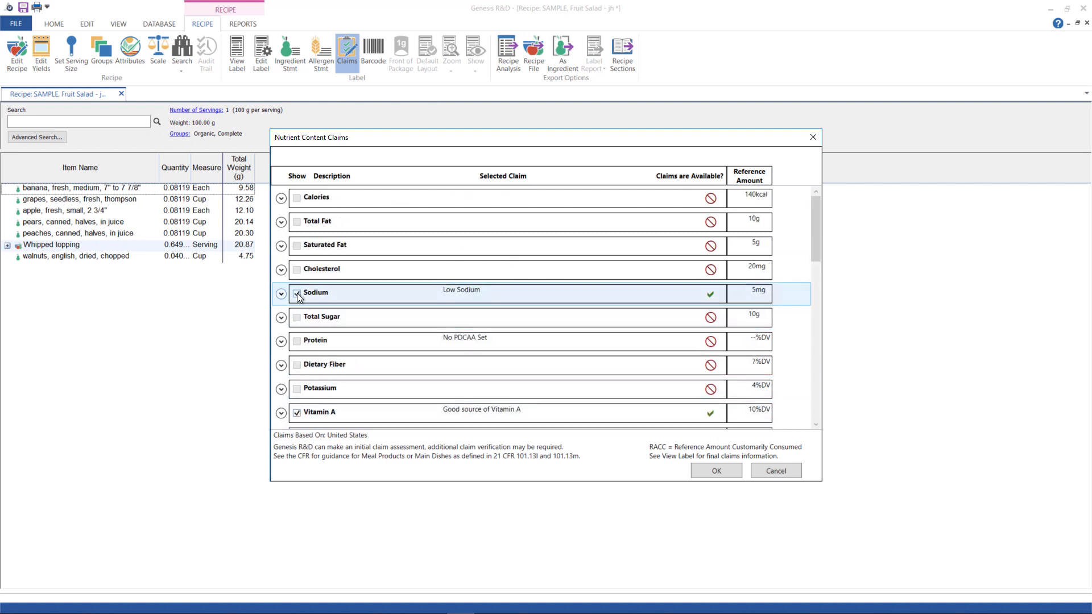
pyautogui.click(716, 471)
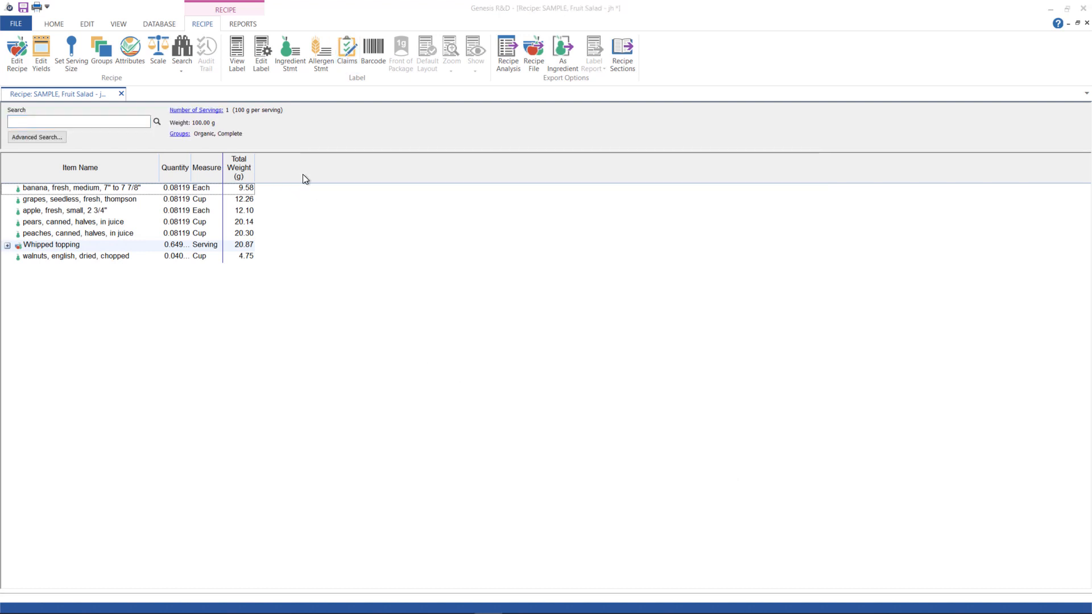
# - View the recipe's label and add Copper and Vitamin A - RAE to it as voluntary nutrients
pyautogui.click(237, 57)
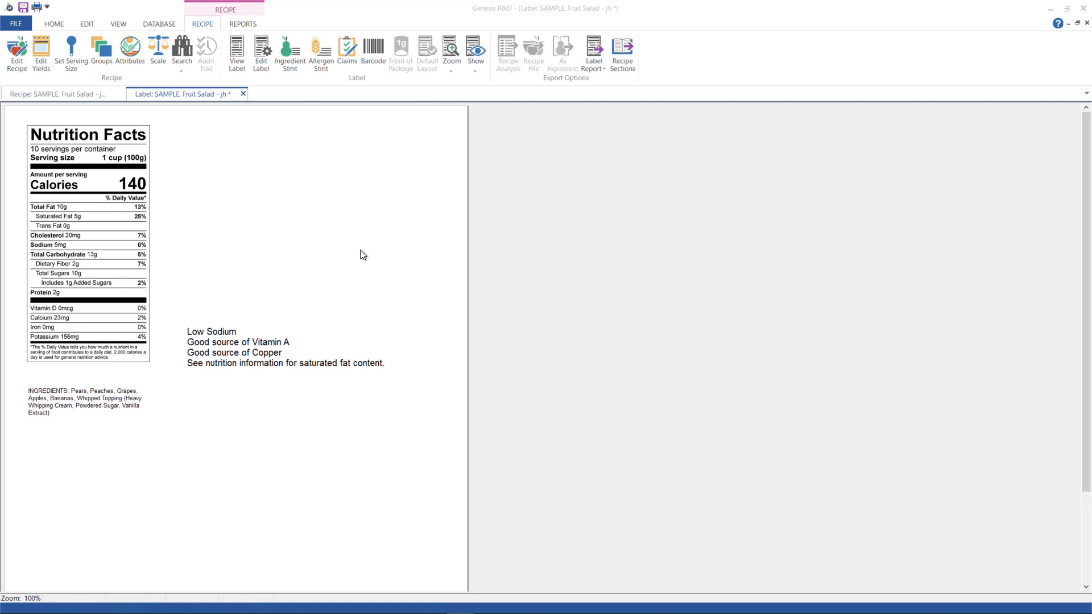
pyautogui.click(265, 57)
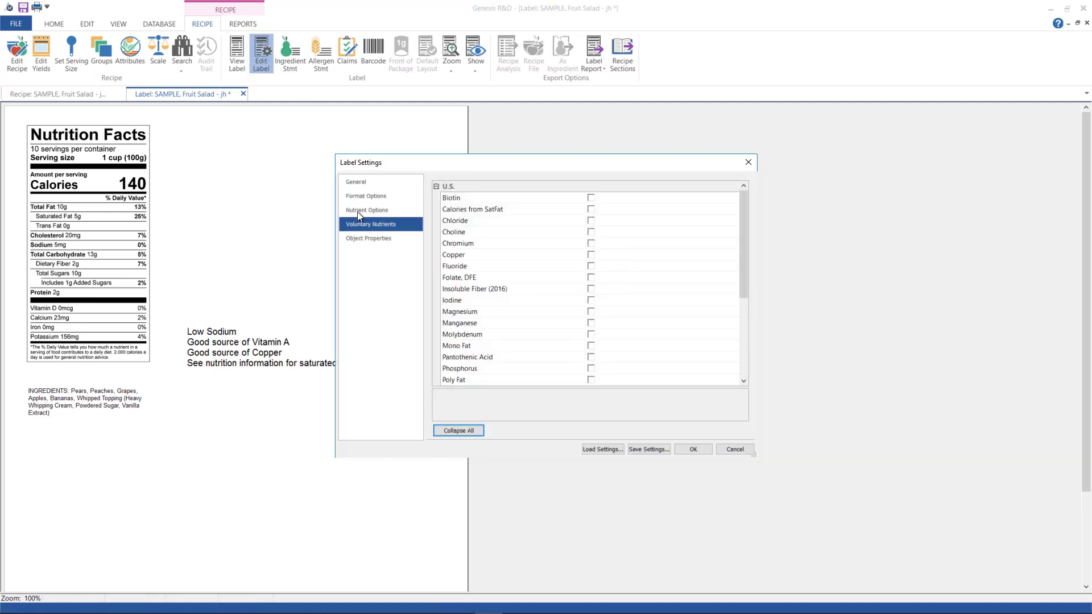
pyautogui.click(591, 254)
pyautogui.moveTo(746, 291); pyautogui.dragTo(741, 371)
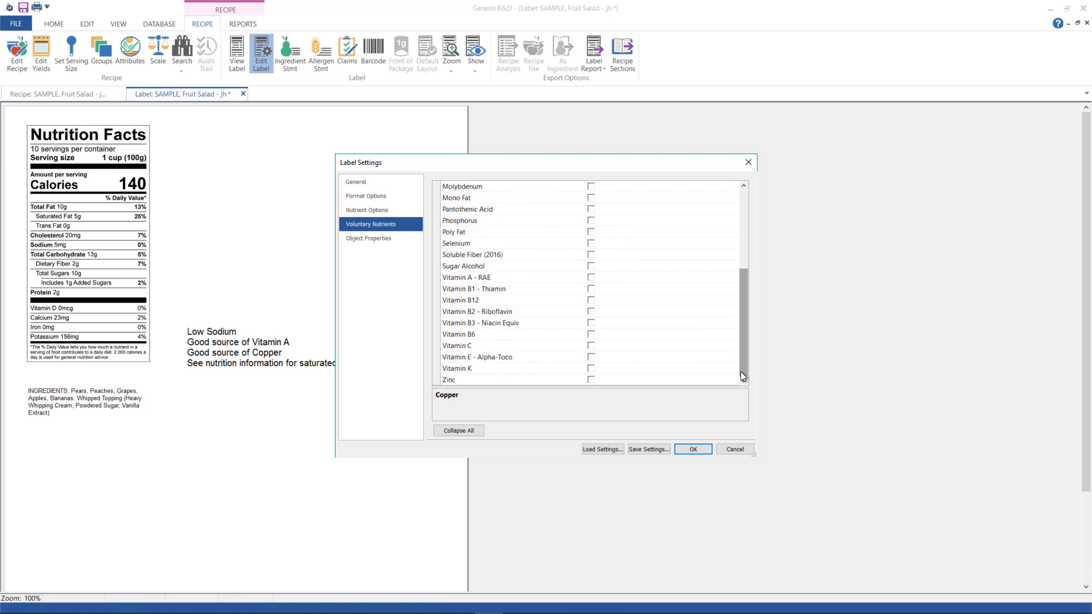
pyautogui.click(591, 278)
pyautogui.click(693, 450)
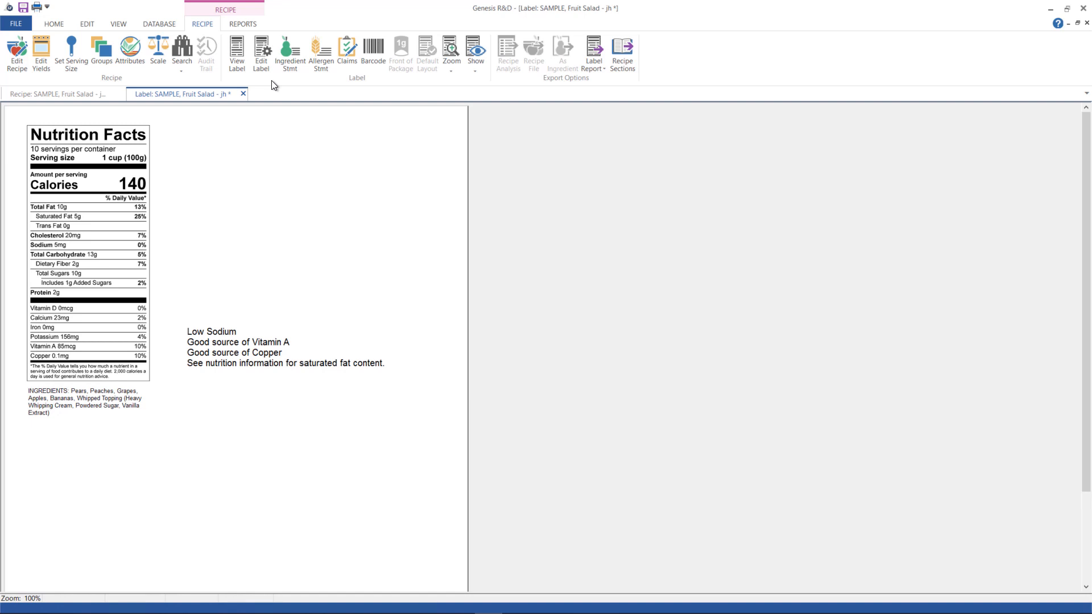
# - Change the label's Country/Authority to Mexico and apply the label settings
pyautogui.click(262, 61)
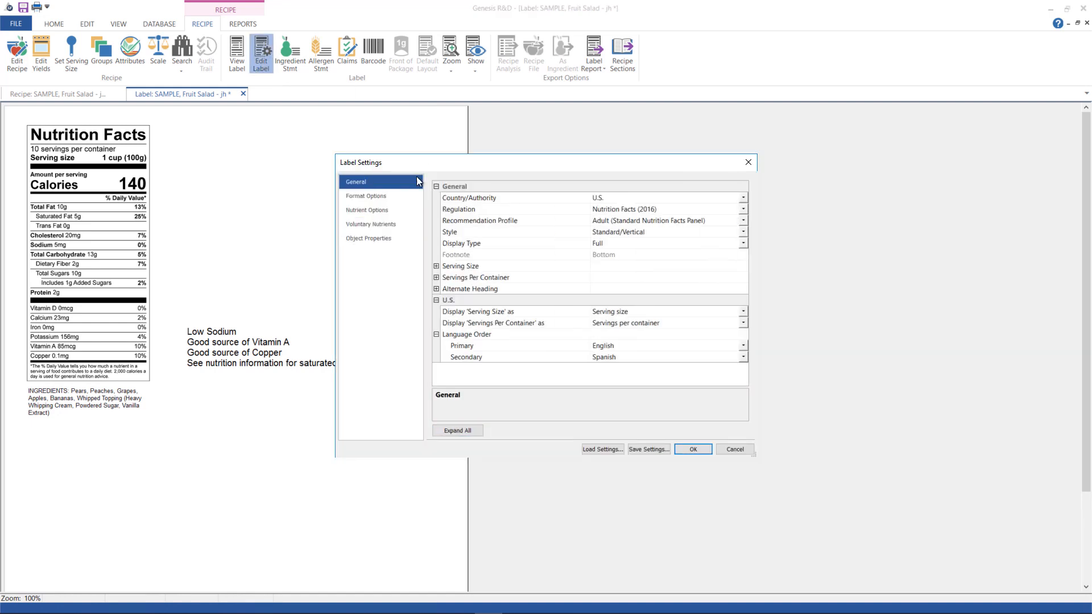
pyautogui.click(615, 197)
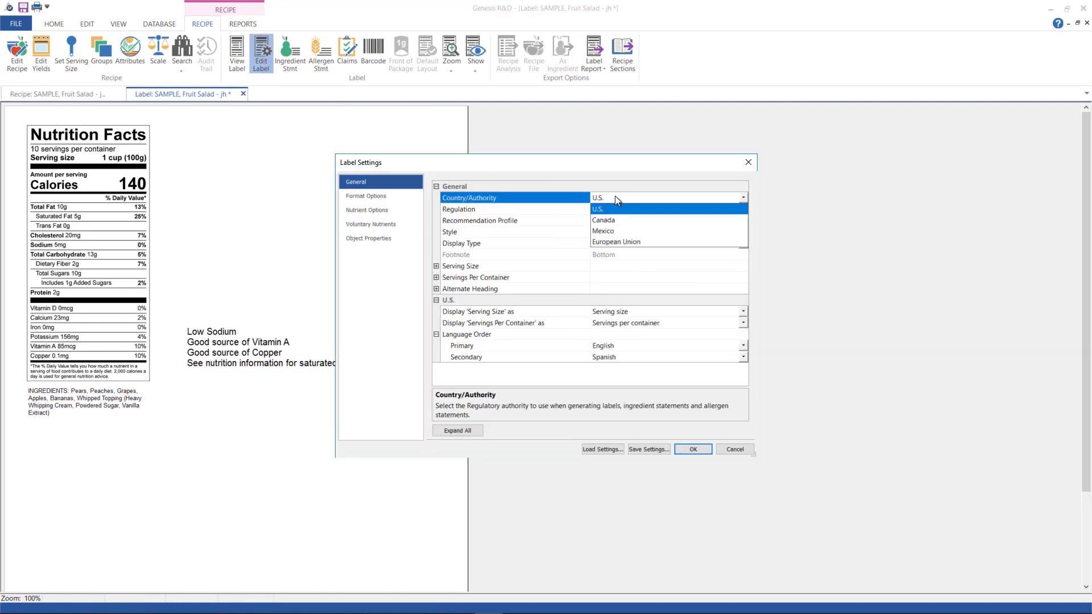
pyautogui.click(602, 231)
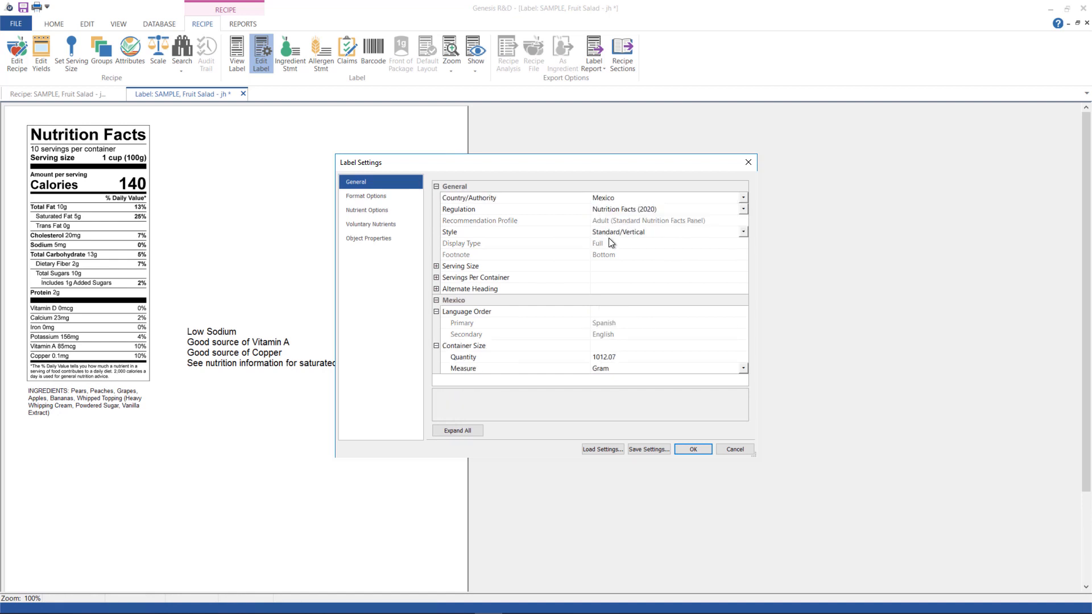
pyautogui.click(690, 448)
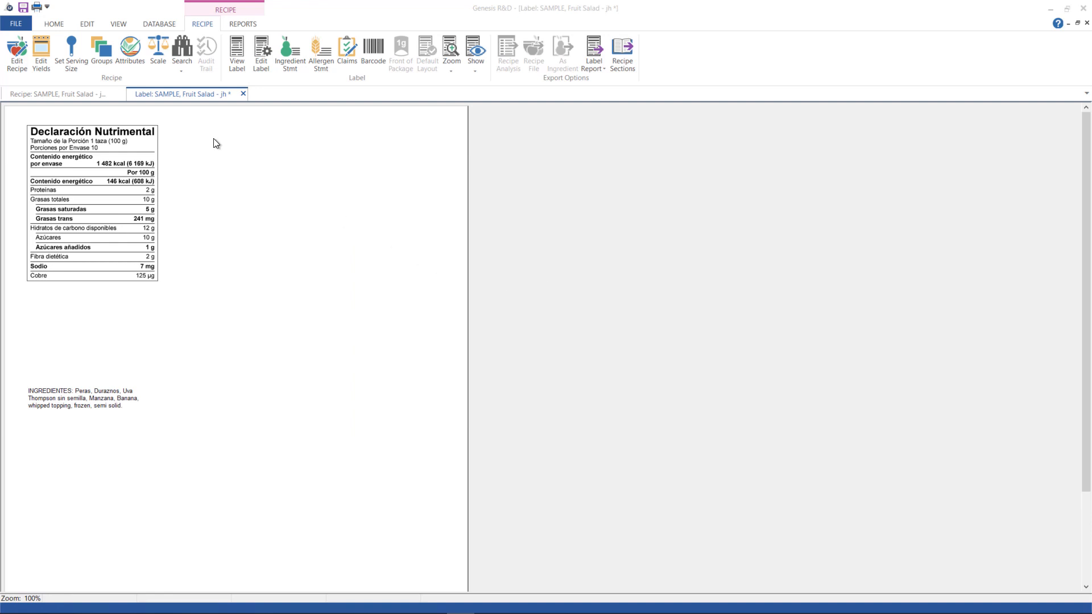
# - Enable a reference amount of 170 grams for Mexico in the recipe information, and check the available Mexican nutrient content claims without selecting any
pyautogui.click(15, 63)
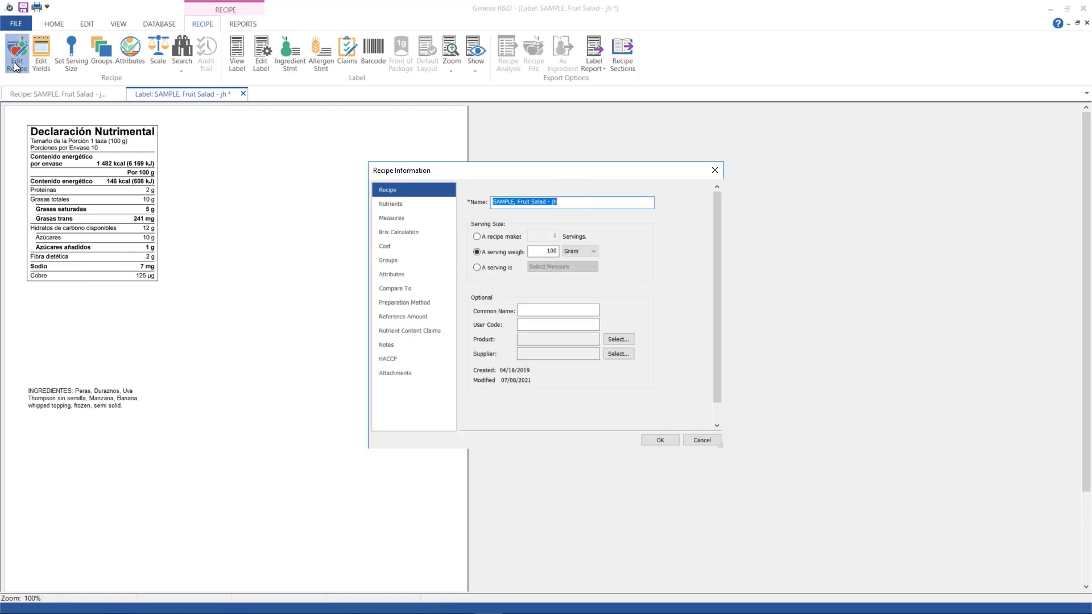
pyautogui.click(390, 315)
pyautogui.click(469, 202)
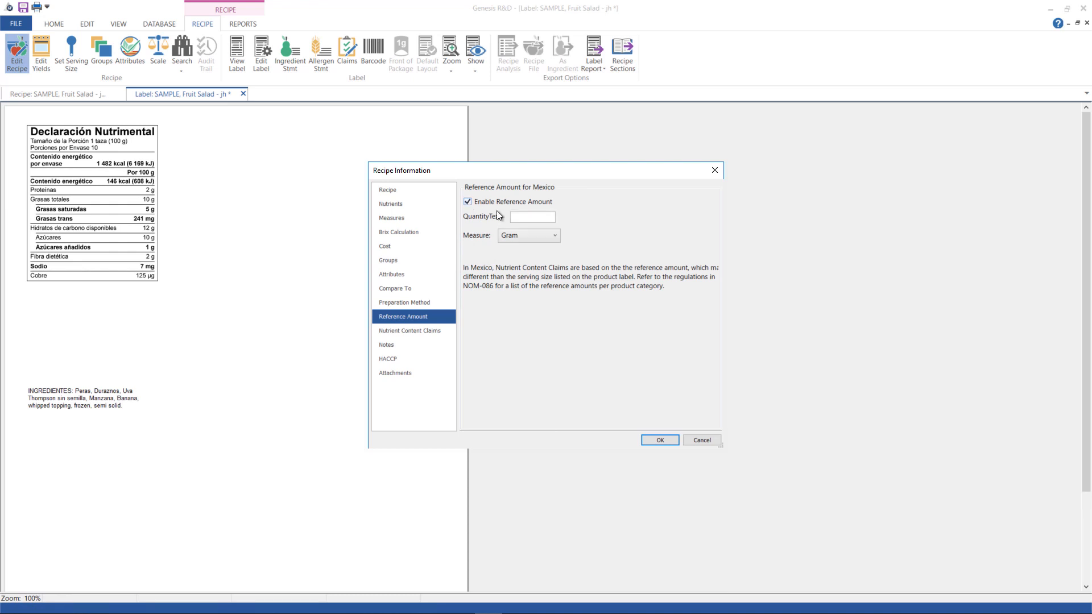
pyautogui.click(521, 216)
pyautogui.write('170')
pyautogui.click(662, 440)
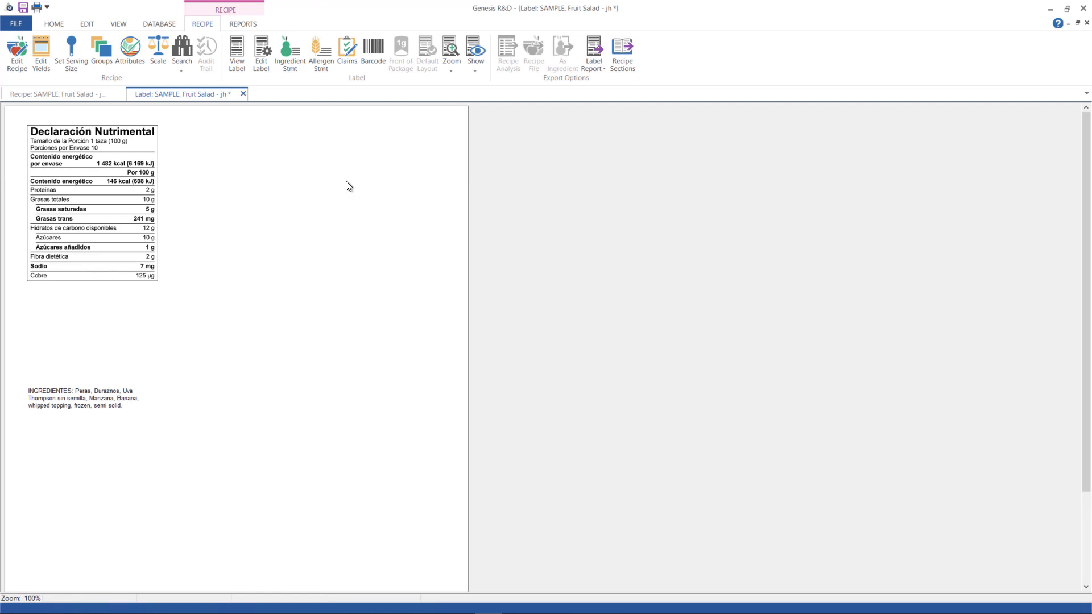
pyautogui.click(349, 50)
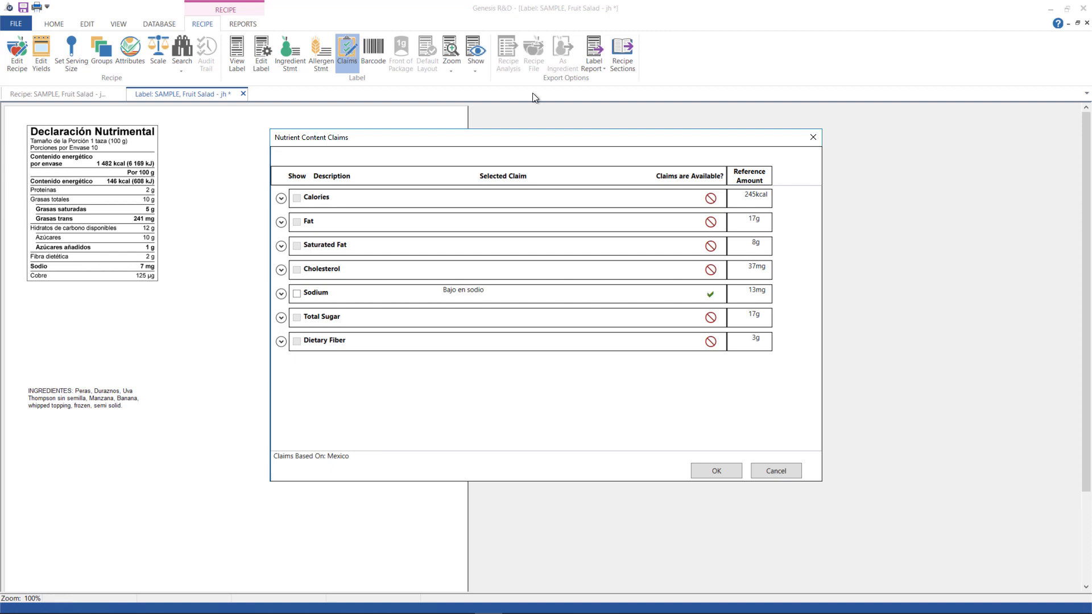
pyautogui.click(788, 471)
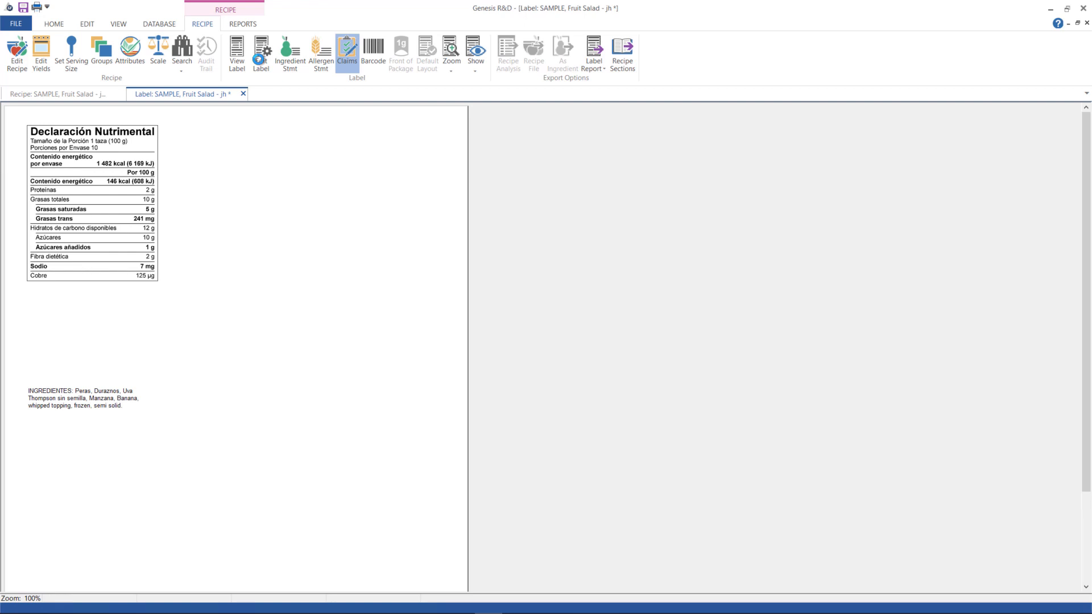
# - Change the label's Country/Authority to Canada and apply the label settings
pyautogui.click(260, 59)
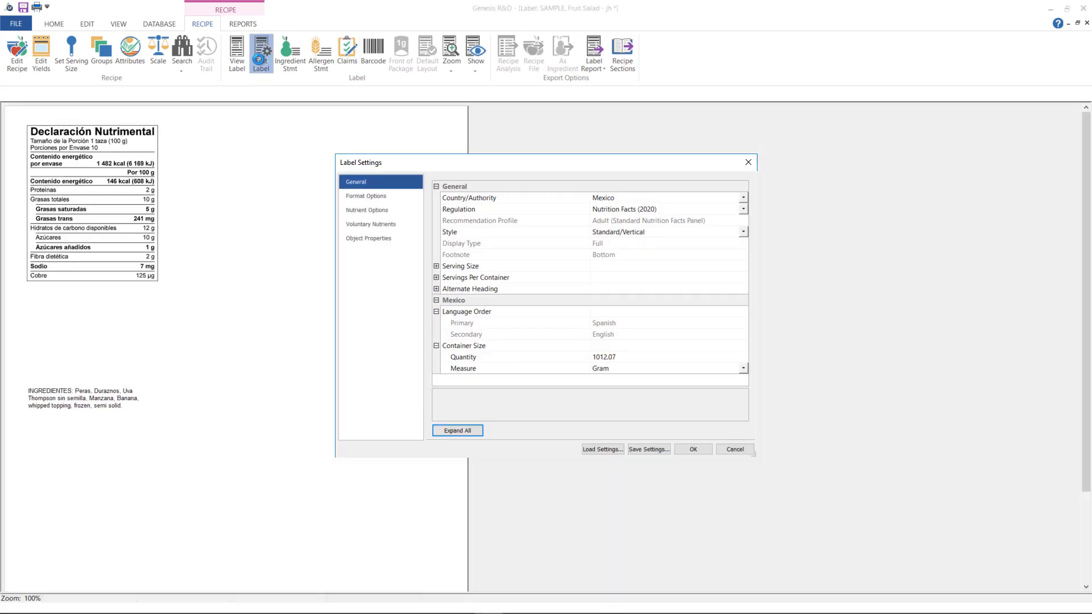
pyautogui.click(487, 198)
pyautogui.click(618, 198)
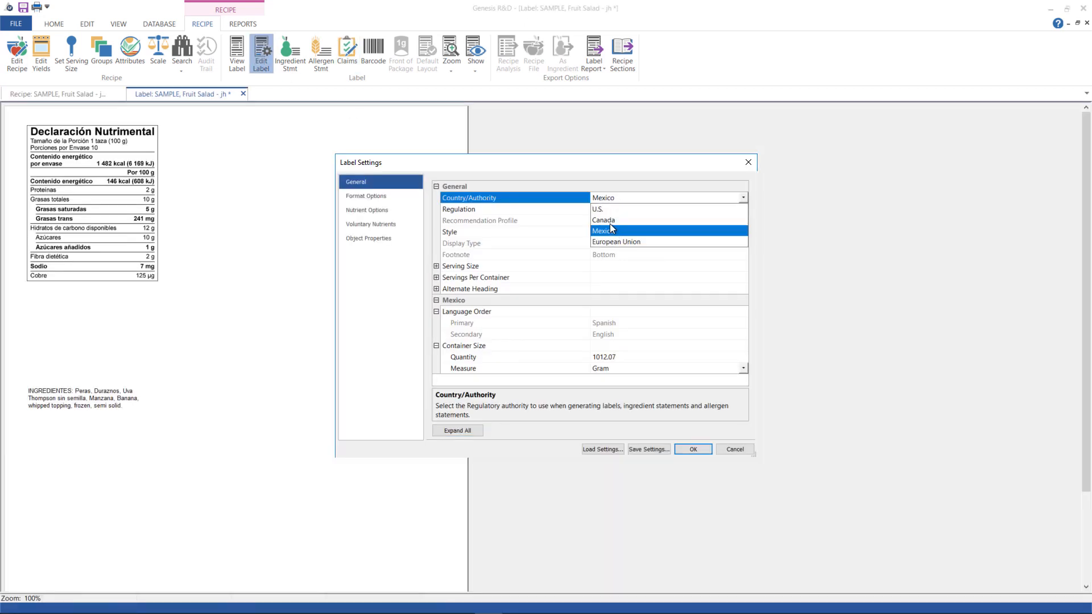
pyautogui.click(610, 221)
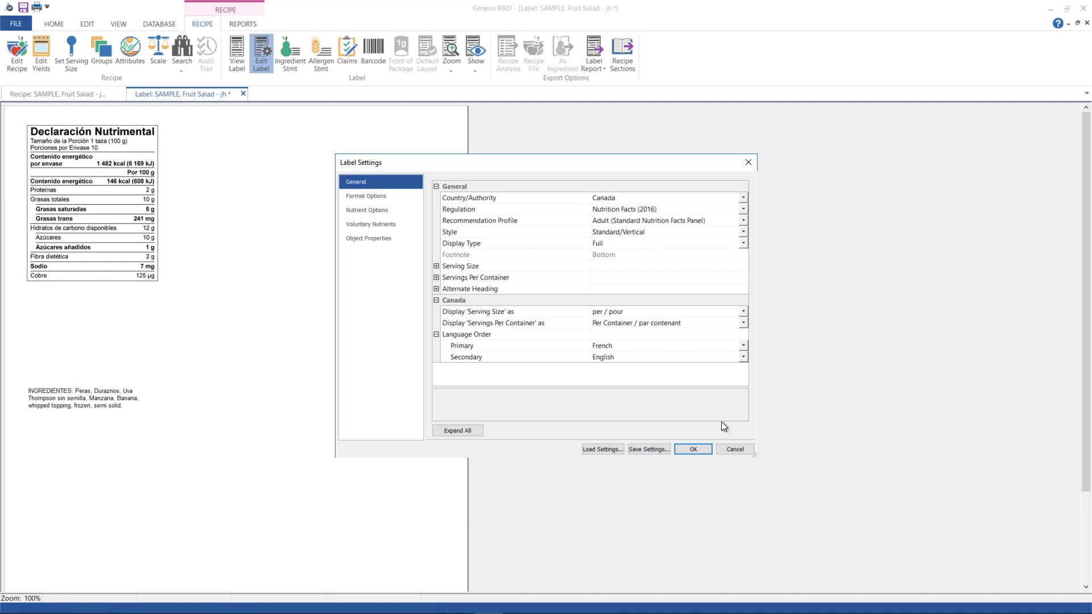
pyautogui.click(693, 450)
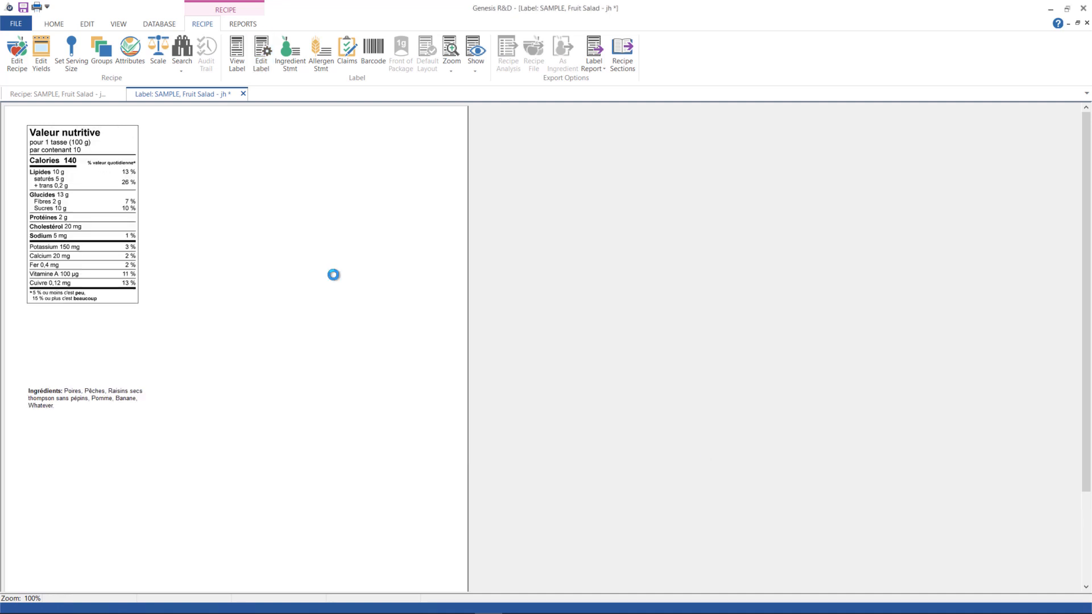
# - Enable the Canada 2016 reference amount in the recipe information and set it to 140 grams
pyautogui.click(19, 63)
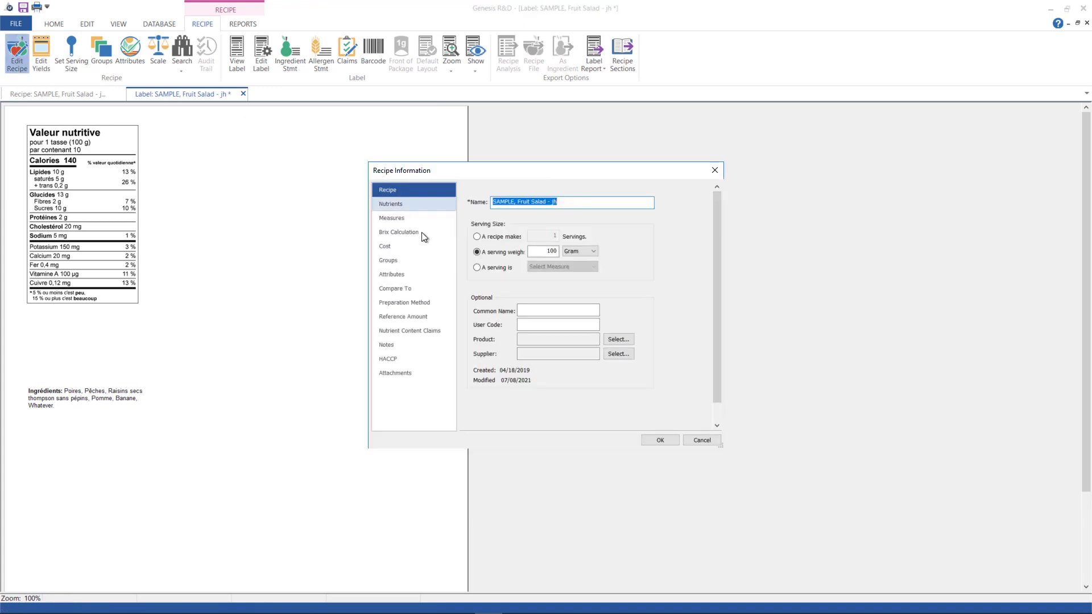
pyautogui.click(417, 316)
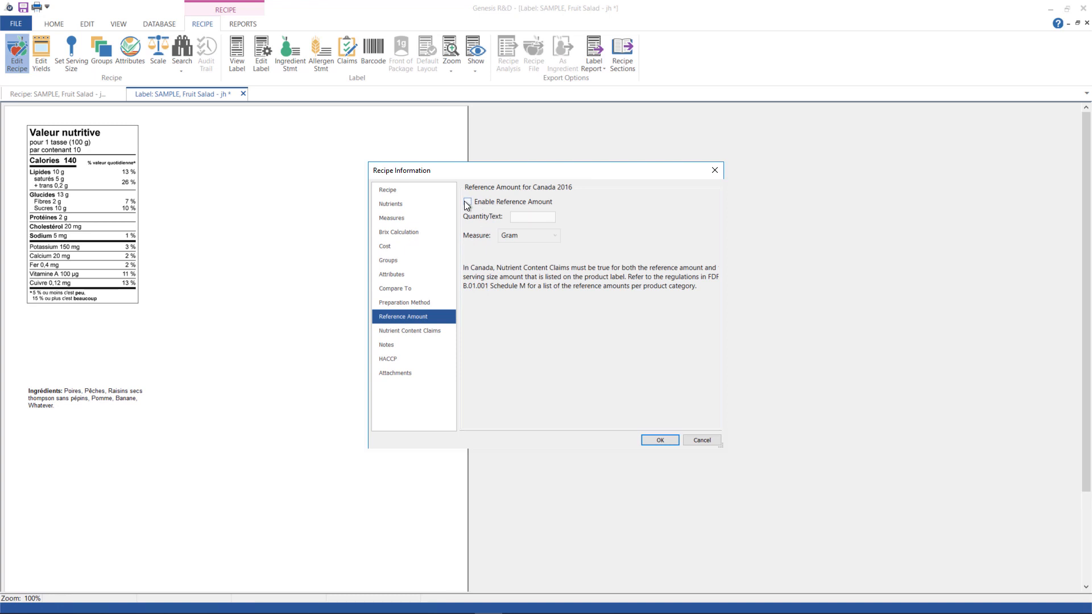
pyautogui.click(467, 202)
pyautogui.write('140')
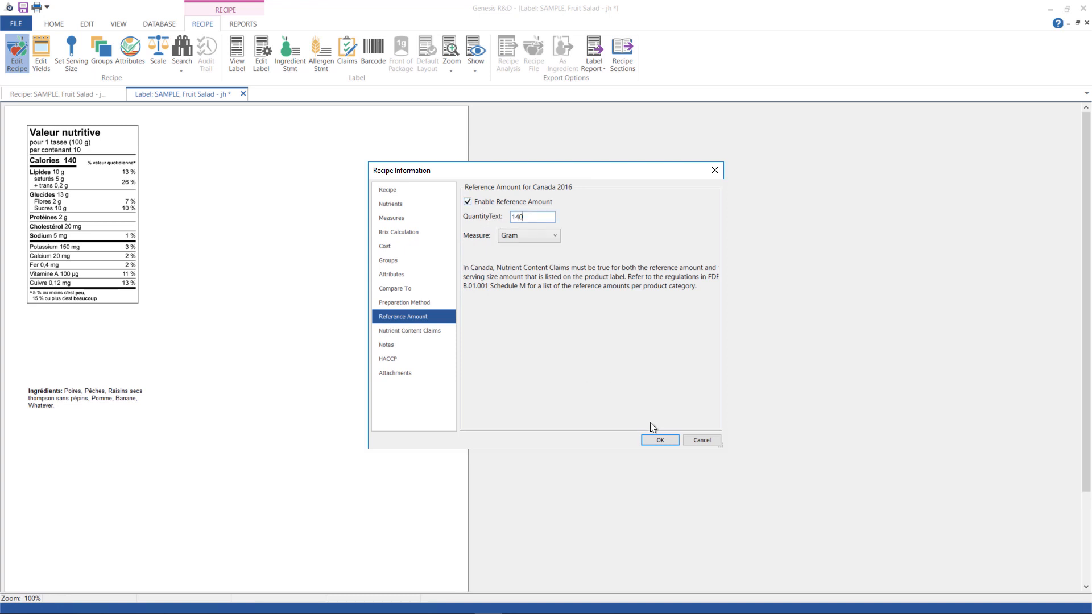
pyautogui.click(660, 441)
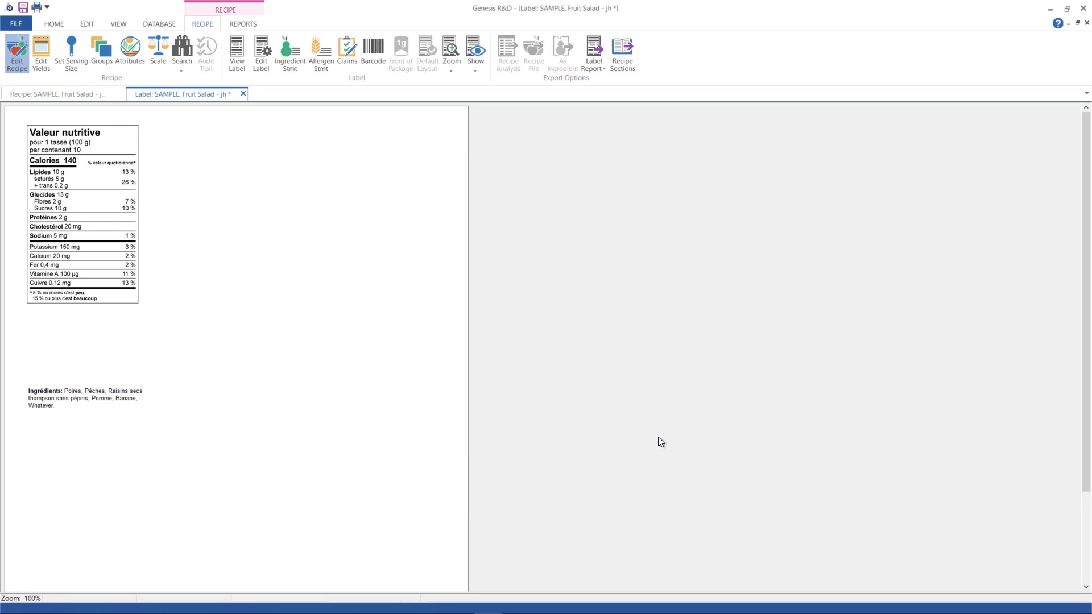
# - Show the Copper and Manganese nutrient content claims on the Canadian label
pyautogui.click(346, 56)
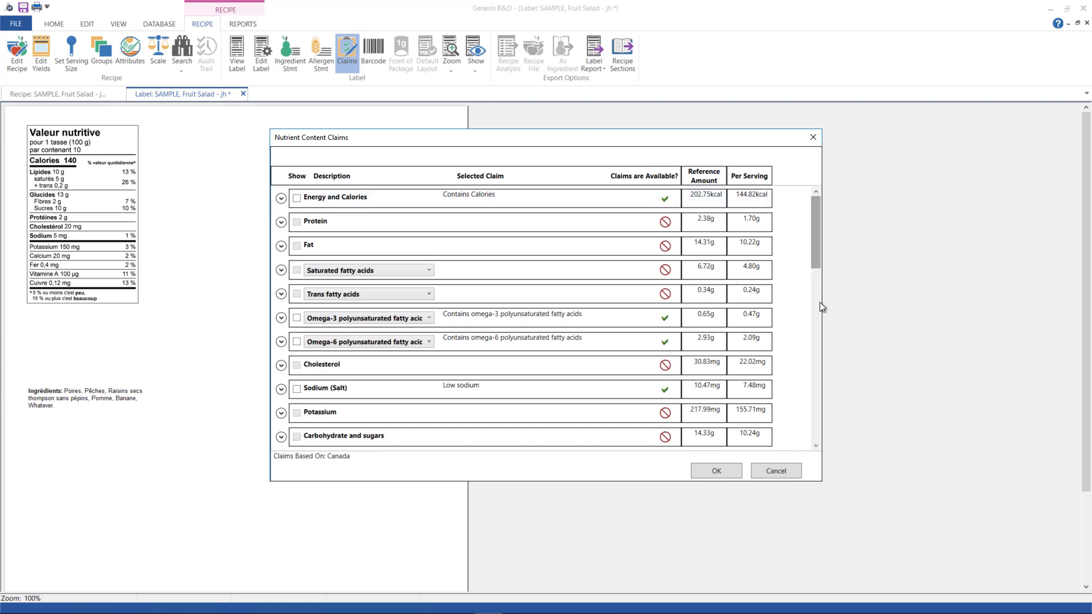
pyautogui.click(816, 419)
pyautogui.click(817, 420)
pyautogui.click(817, 419)
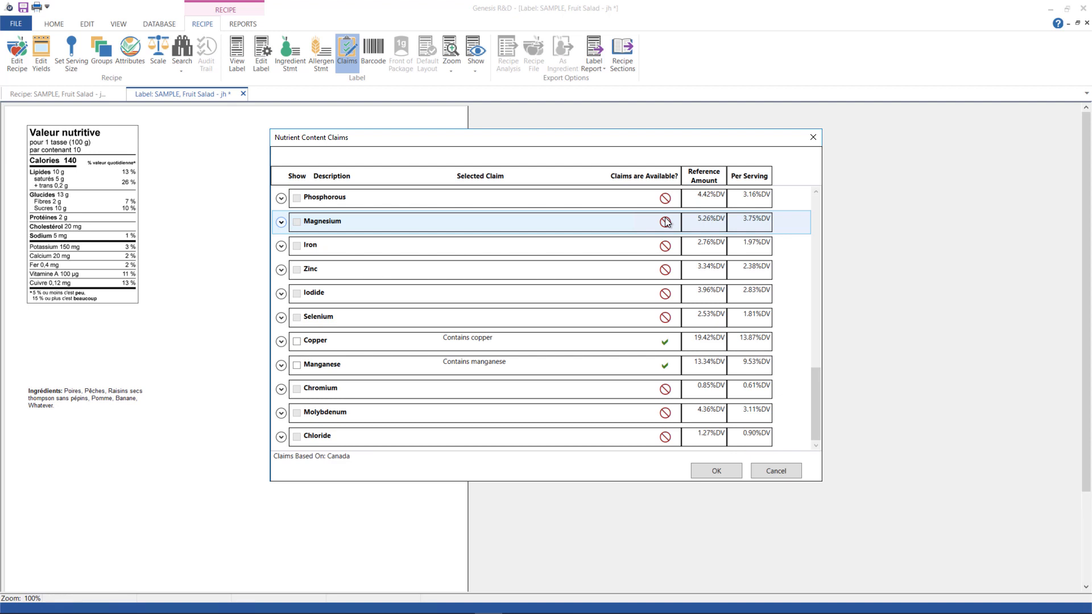
pyautogui.click(296, 342)
pyautogui.click(296, 365)
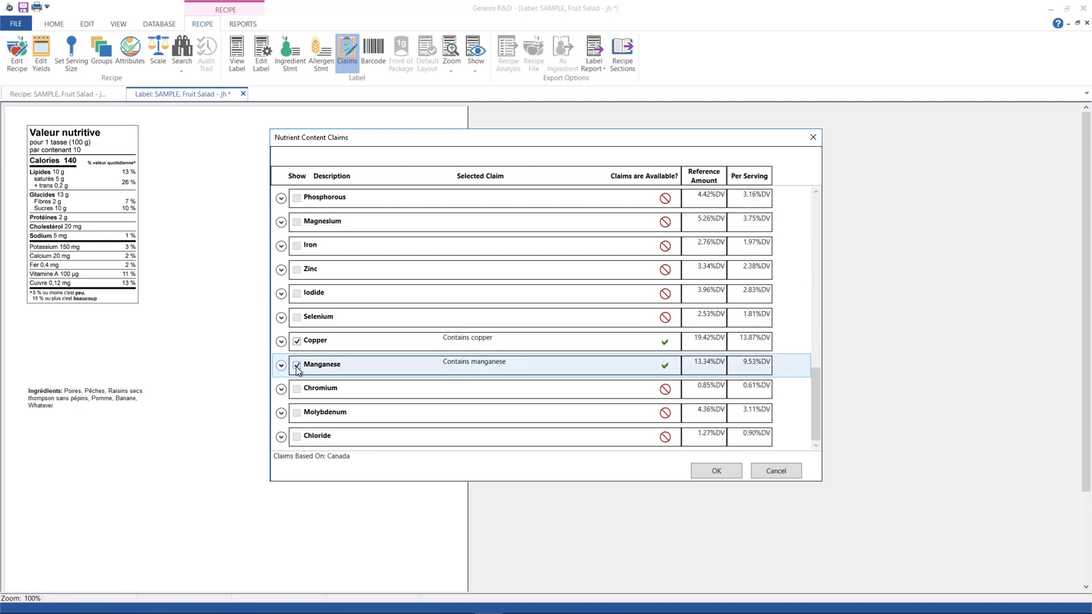
pyautogui.click(733, 468)
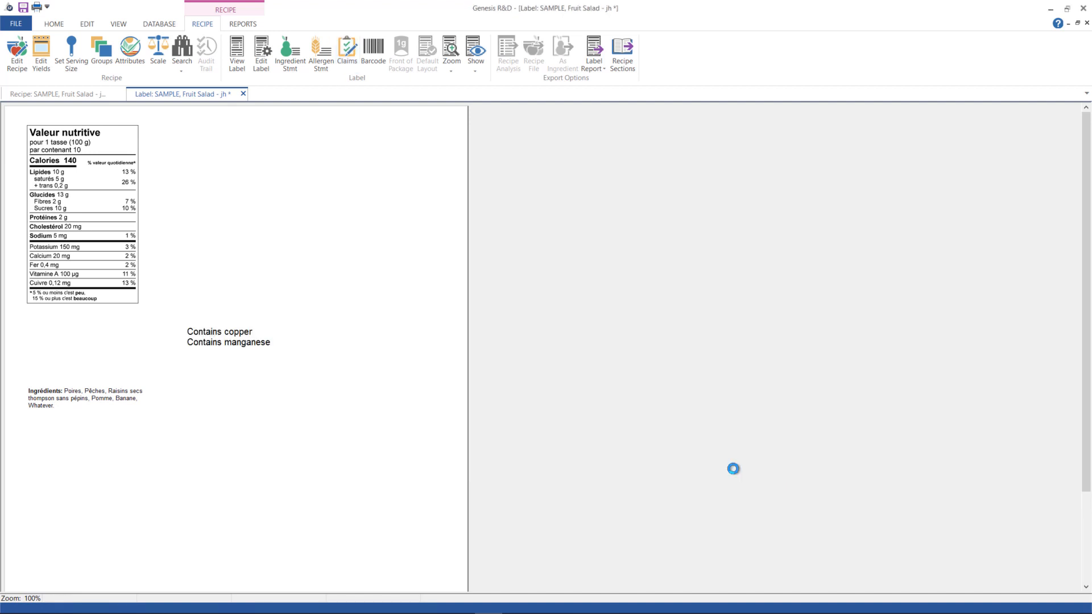